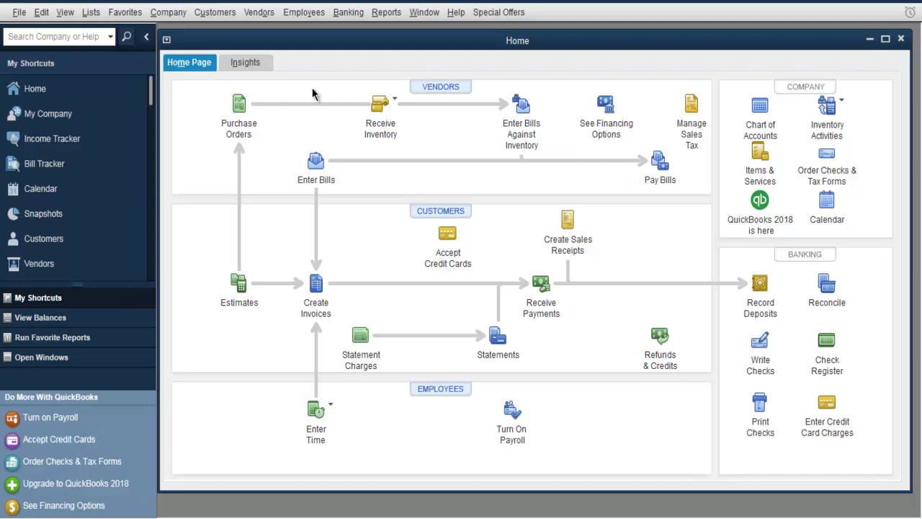
Step: Open the Fixed Asset Item List and maximize its window
{"action": "left_click", "coordinate": [173, 14]}
{"action": "mouse_move", "coordinate": [93, 13]}
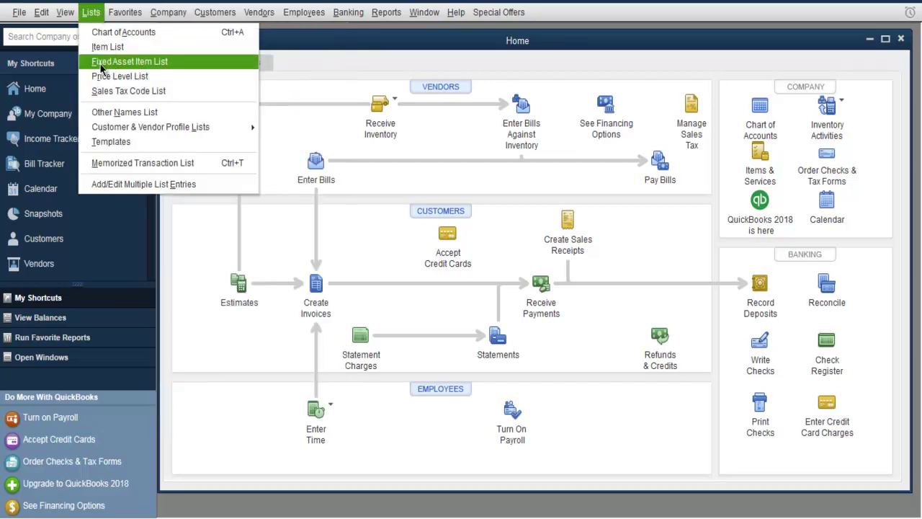
{"action": "left_click", "coordinate": [144, 67]}
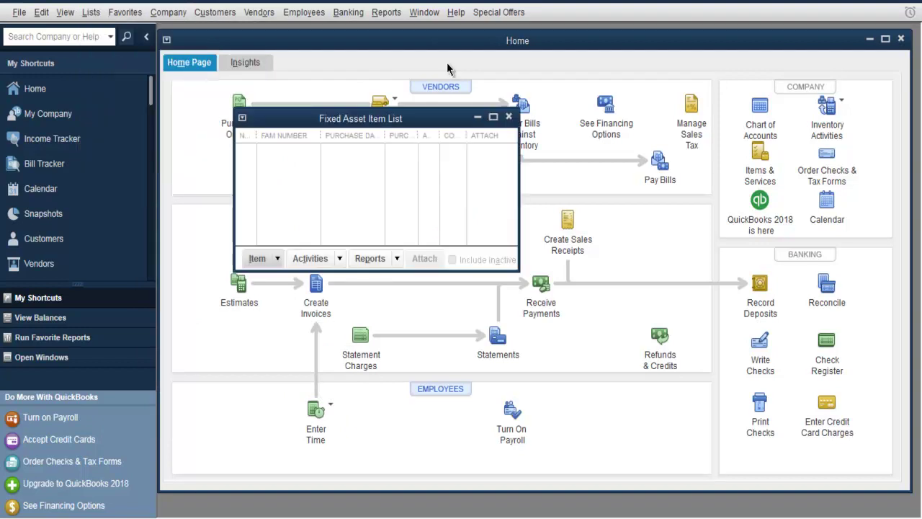
{"action": "left_click", "coordinate": [493, 118]}
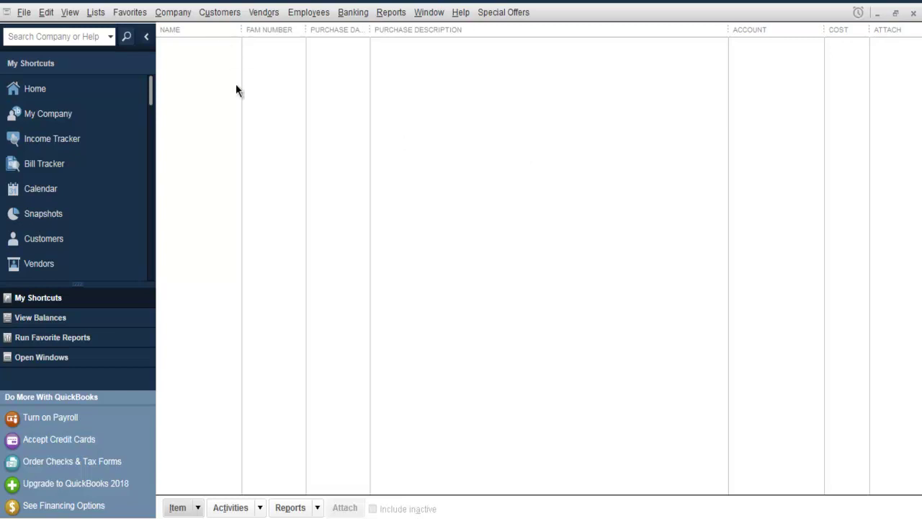
Step: Start a new fixed asset item and name it Laptop Lenovo Ideapad
{"action": "left_click", "coordinate": [199, 508]}
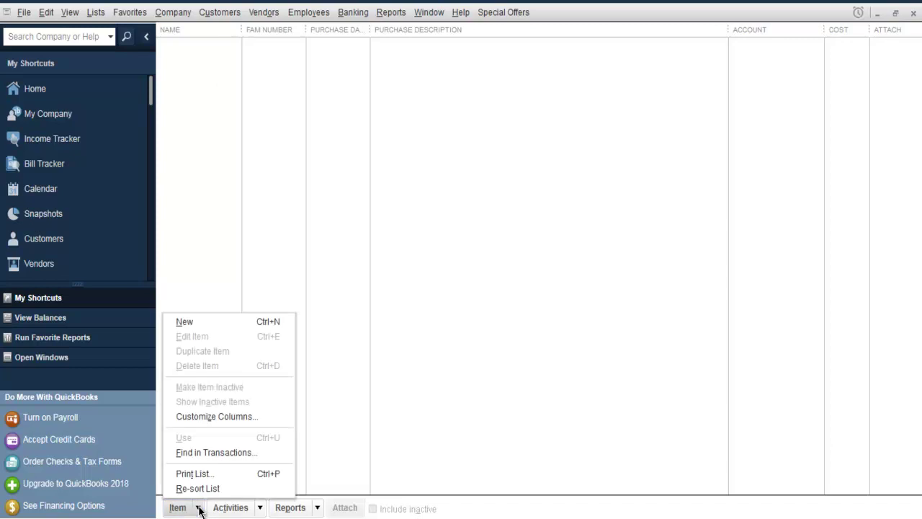
{"action": "left_click", "coordinate": [206, 323]}
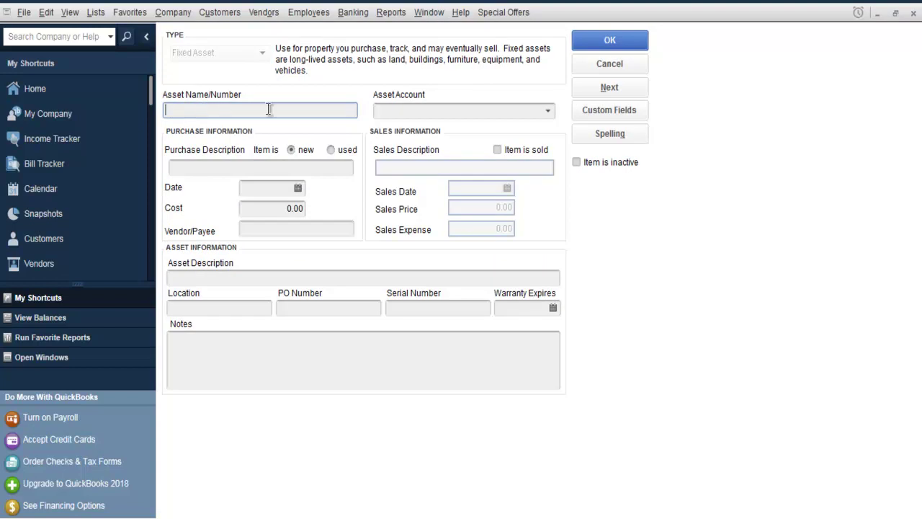
{"action": "type", "text": "Laptop Lenovo IDeapad"}
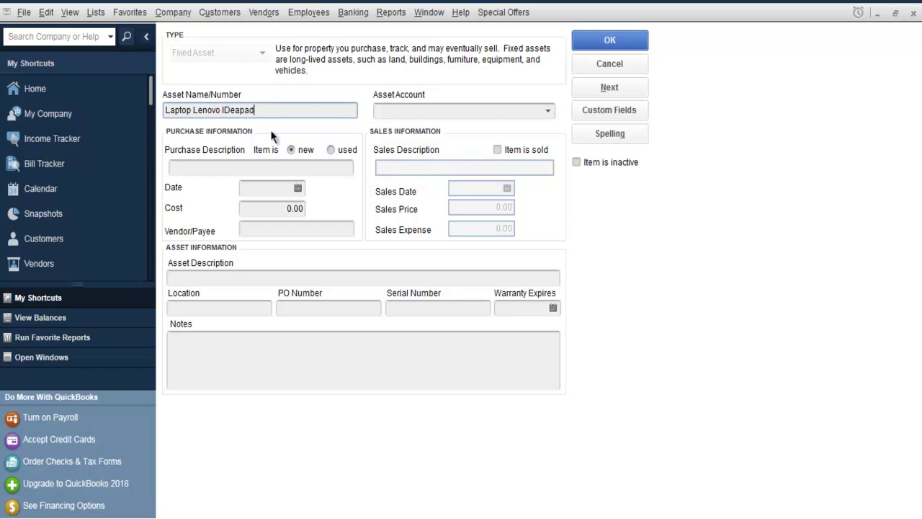
{"action": "left_click_drag", "start_coordinate": [232, 110], "coordinate": [225, 110]}
{"action": "type", "text": "d"}
Step: Add a new Fixed Asset account named Electronics & Computers from the item's asset account selection
{"action": "left_click", "coordinate": [548, 110]}
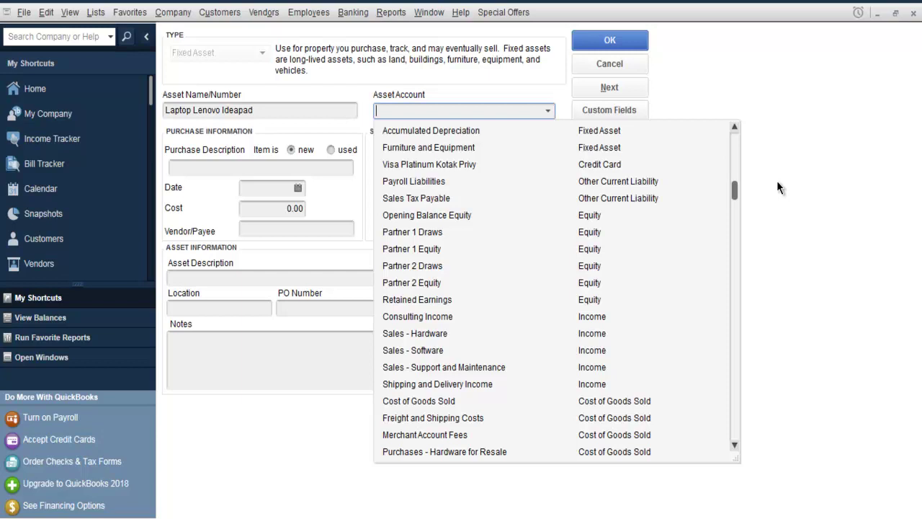
{"action": "left_click_drag", "start_coordinate": [736, 191], "coordinate": [739, 138]}
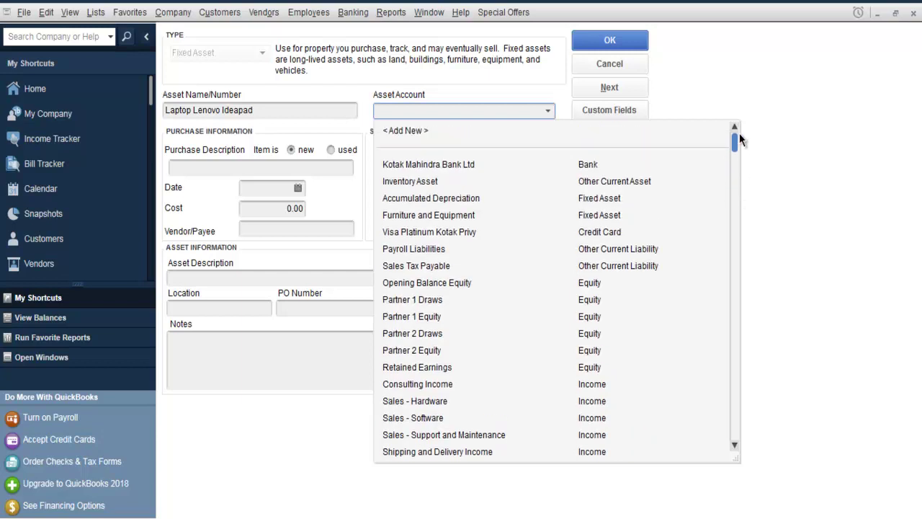
{"action": "left_click", "coordinate": [411, 131]}
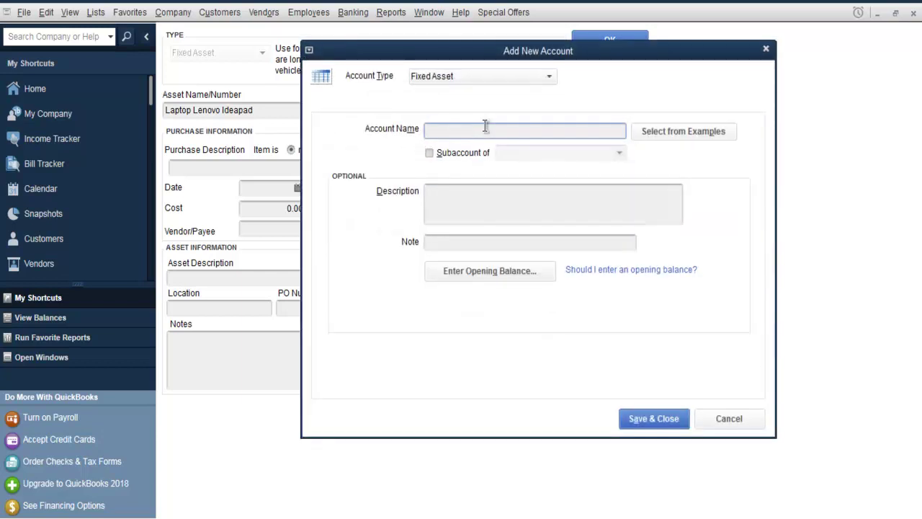
{"action": "type", "text": "Elec"}
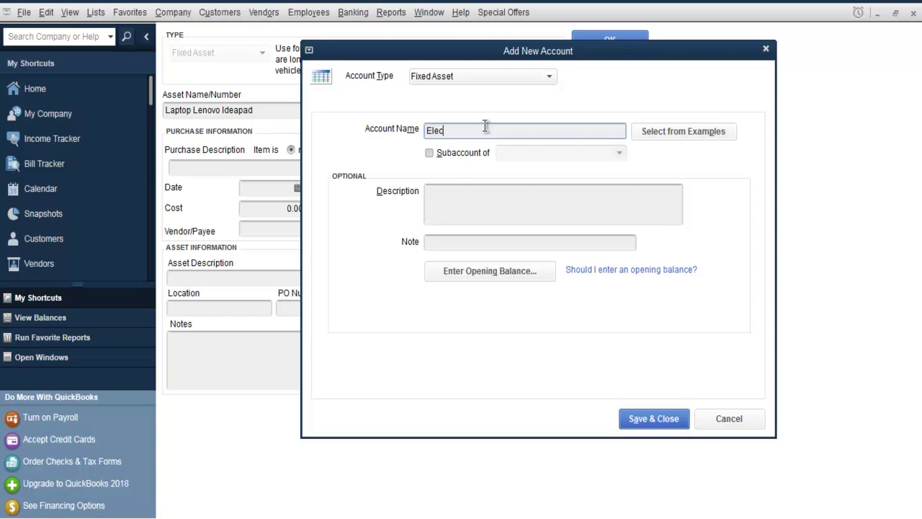
{"action": "type", "text": "tronics & Computers"}
{"action": "left_click", "coordinate": [428, 154]}
{"action": "left_click", "coordinate": [619, 153]}
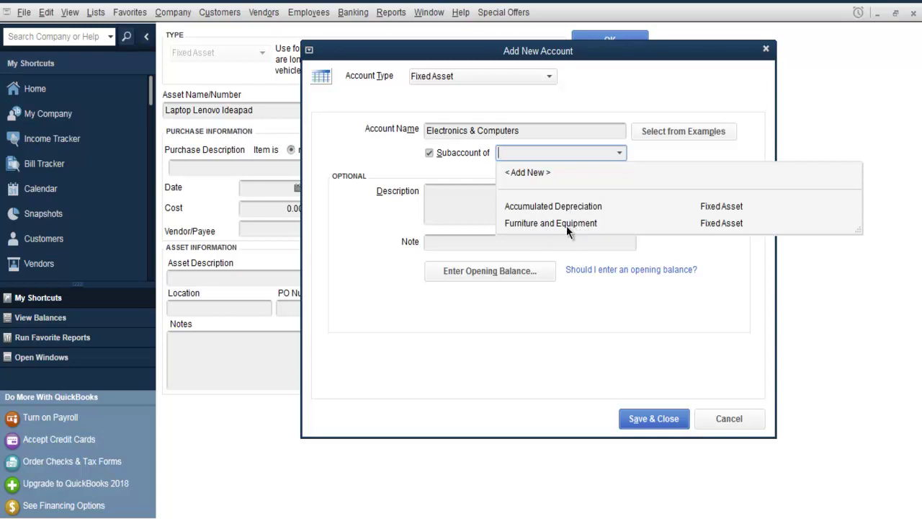
{"action": "left_click", "coordinate": [482, 174]}
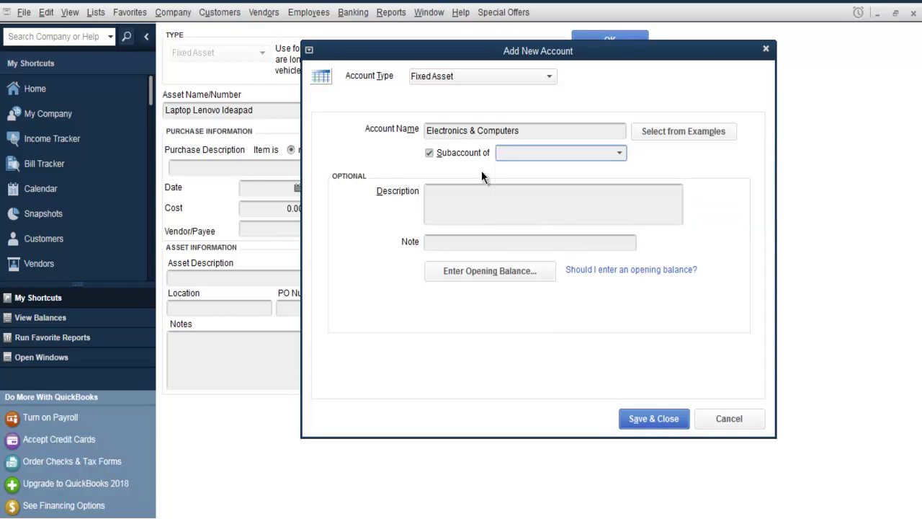
{"action": "left_click", "coordinate": [430, 154]}
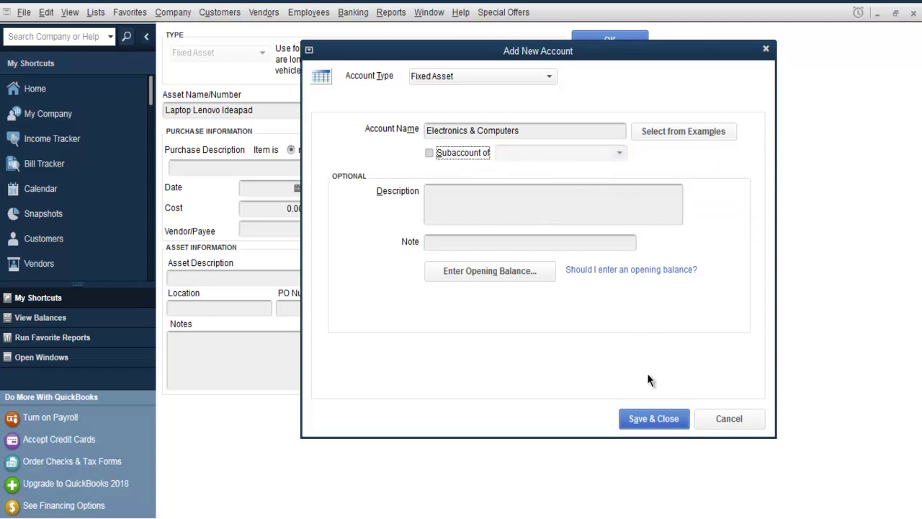
Step: Save the new account and enter Laptop as the asset's purchase description
{"action": "left_click", "coordinate": [667, 418]}
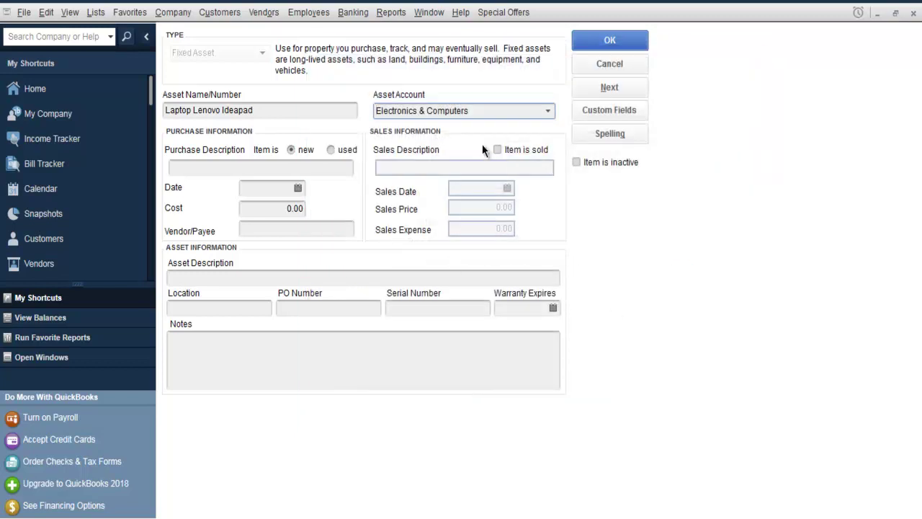
{"action": "left_click", "coordinate": [227, 167]}
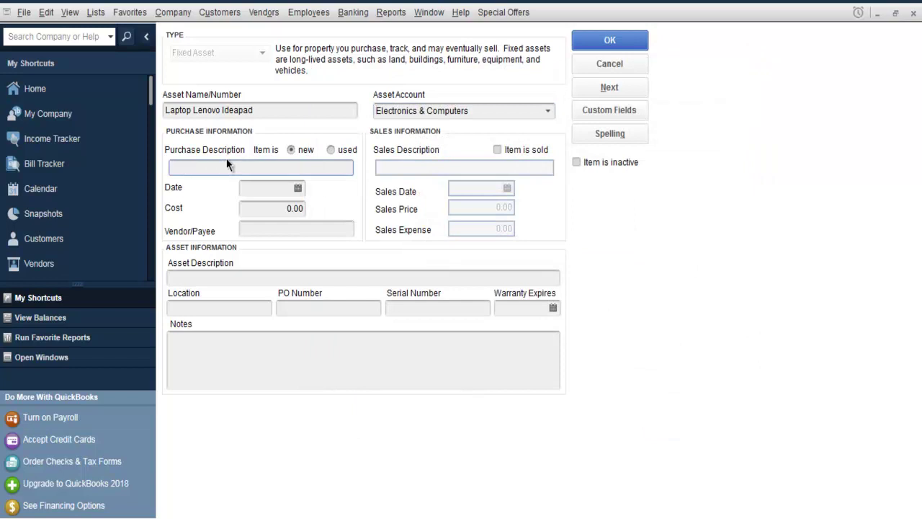
{"action": "type", "text": "Laptop"}
Step: Set the laptop's purchase cost to 29000 and try to save the asset item
{"action": "left_click", "coordinate": [196, 276]}
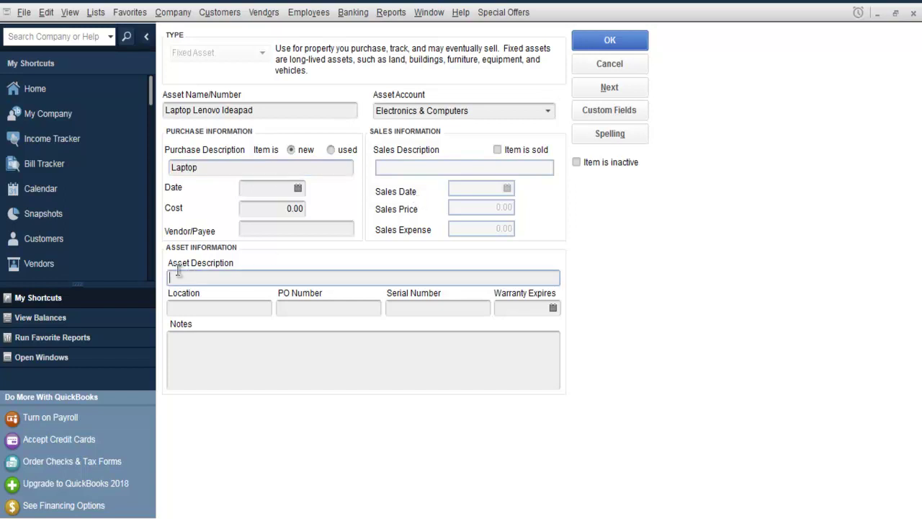
{"action": "left_click", "coordinate": [326, 309]}
{"action": "left_click", "coordinate": [425, 308]}
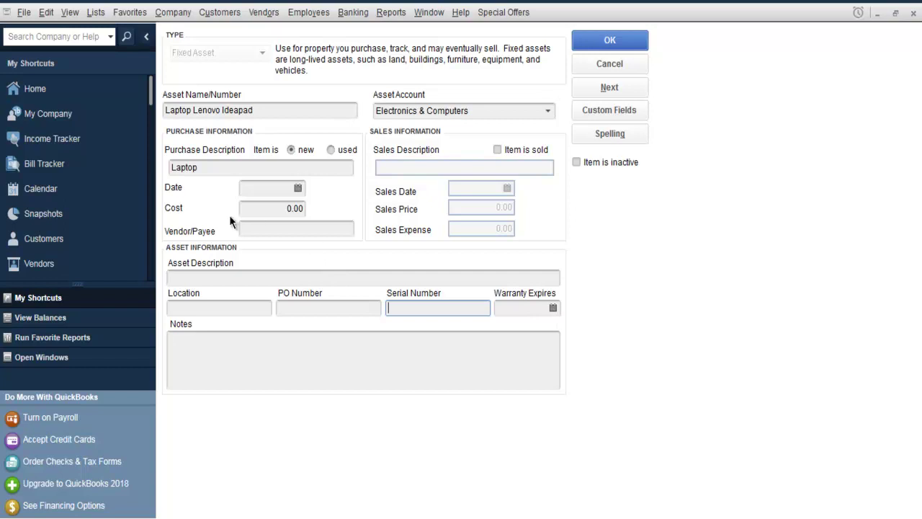
{"action": "left_click", "coordinate": [279, 211]}
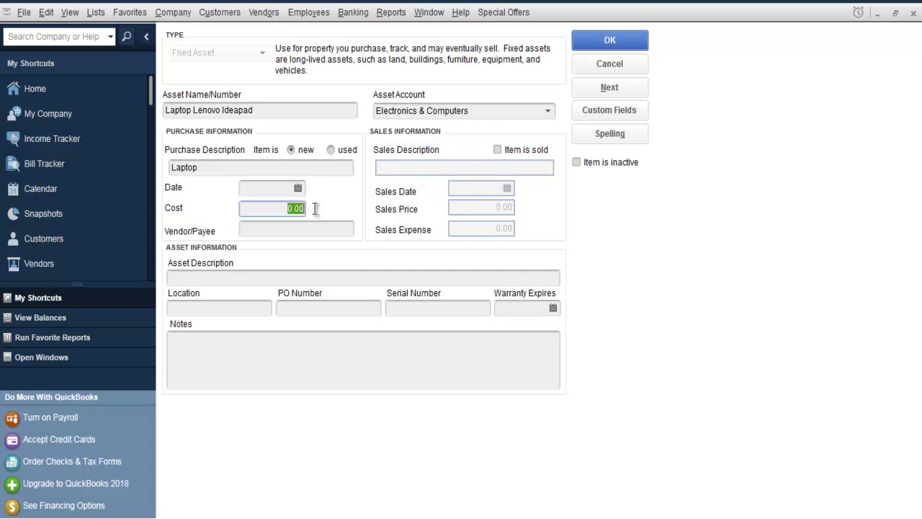
{"action": "type", "text": "29000"}
{"action": "left_click", "coordinate": [601, 41]}
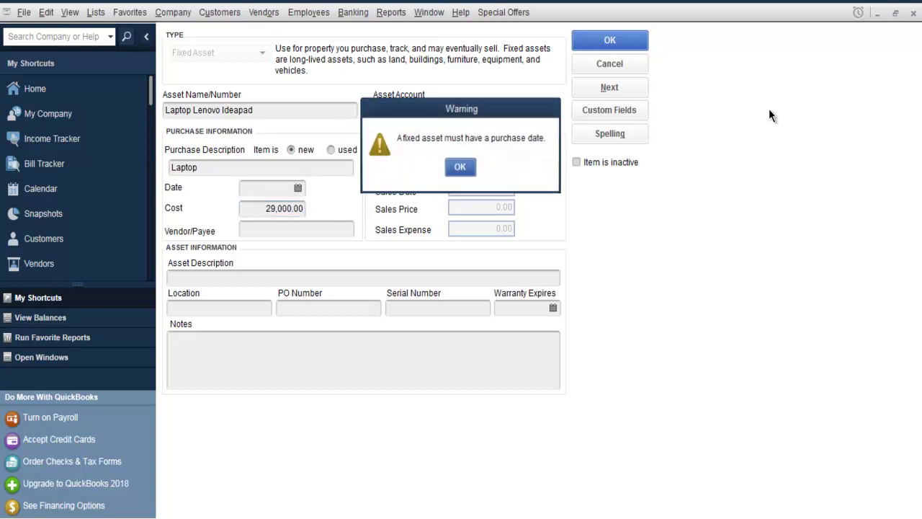
{"action": "left_click", "coordinate": [460, 168]}
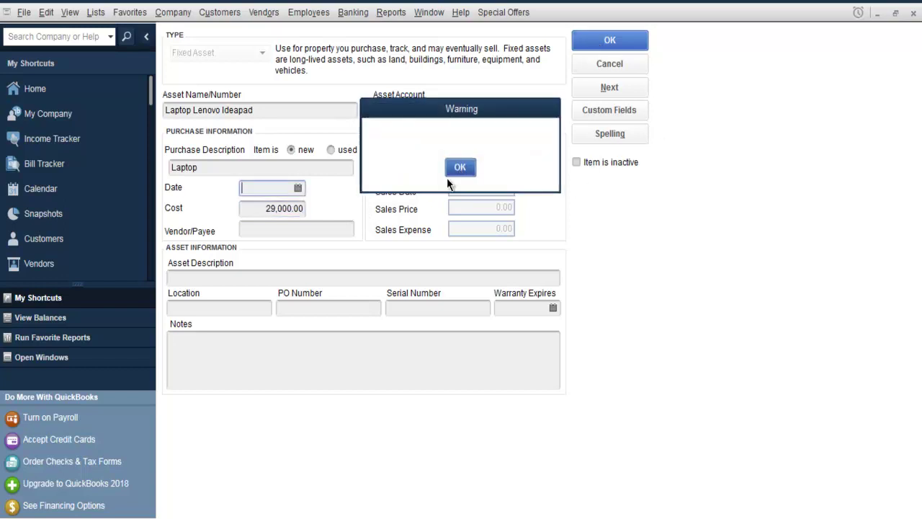
Step: Set the laptop's purchase date to 15-01-2015 and save the fixed asset item
{"action": "left_click", "coordinate": [298, 188]}
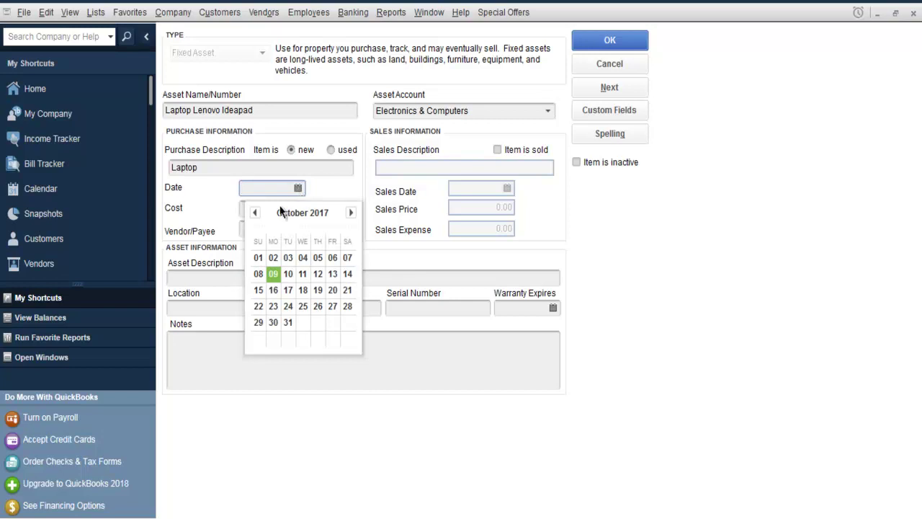
{"action": "left_click", "coordinate": [257, 215]}
{"action": "left_click", "coordinate": [257, 215]}
{"action": "left_click", "coordinate": [256, 214]}
{"action": "left_click", "coordinate": [255, 214]}
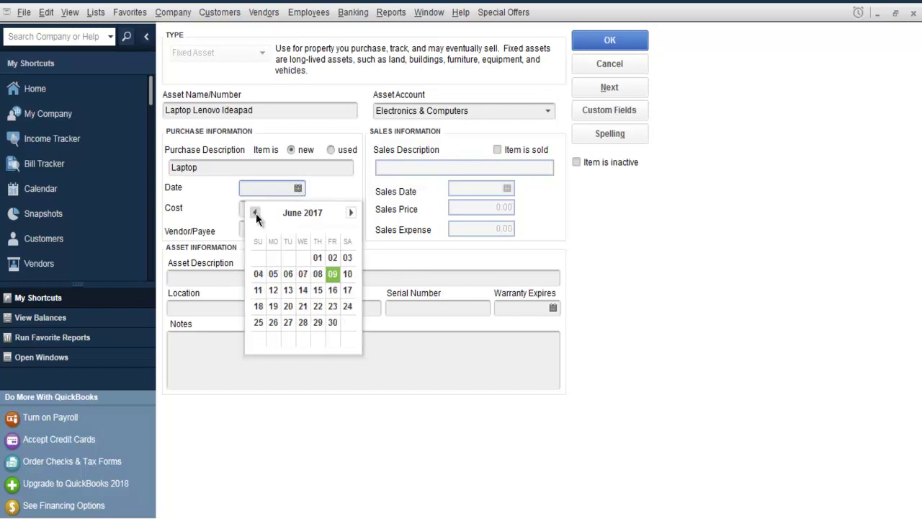
{"action": "left_click", "coordinate": [255, 215]}
{"action": "left_click", "coordinate": [255, 215]}
{"action": "left_click", "coordinate": [256, 213]}
{"action": "left_click", "coordinate": [256, 214]}
{"action": "left_click", "coordinate": [256, 213]}
{"action": "left_click", "coordinate": [256, 213]}
{"action": "left_click", "coordinate": [255, 213]}
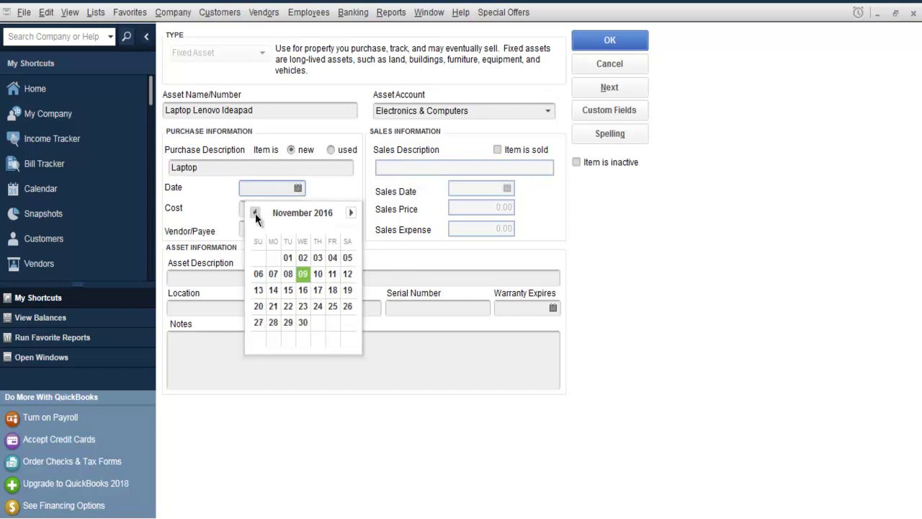
{"action": "left_click", "coordinate": [256, 213]}
{"action": "left_click", "coordinate": [256, 214]}
{"action": "left_click", "coordinate": [256, 214]}
{"action": "left_click", "coordinate": [255, 213]}
{"action": "left_click", "coordinate": [256, 213]}
{"action": "left_click", "coordinate": [256, 213]}
{"action": "left_click", "coordinate": [256, 213]}
{"action": "left_click", "coordinate": [256, 214]}
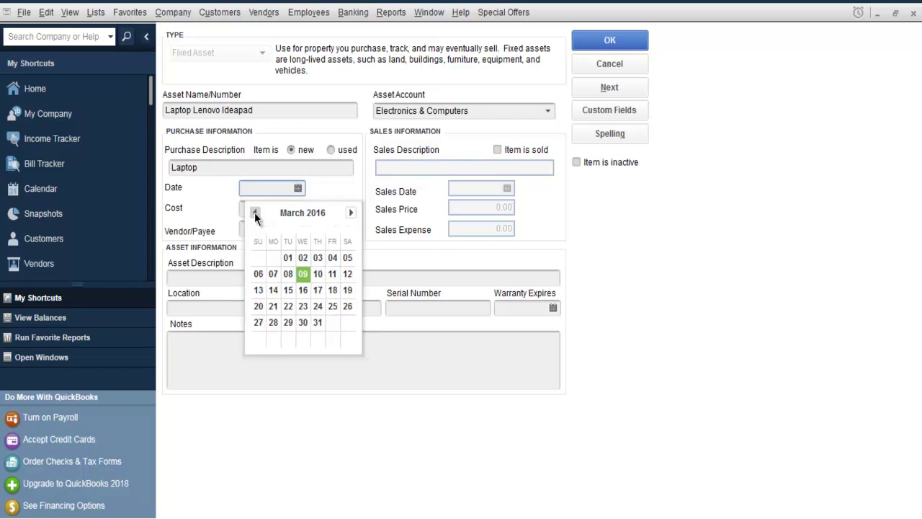
{"action": "left_click", "coordinate": [255, 213]}
{"action": "left_click", "coordinate": [255, 214]}
{"action": "left_click", "coordinate": [256, 214]}
{"action": "left_click", "coordinate": [256, 213]}
{"action": "left_click", "coordinate": [256, 213]}
{"action": "left_click", "coordinate": [256, 213]}
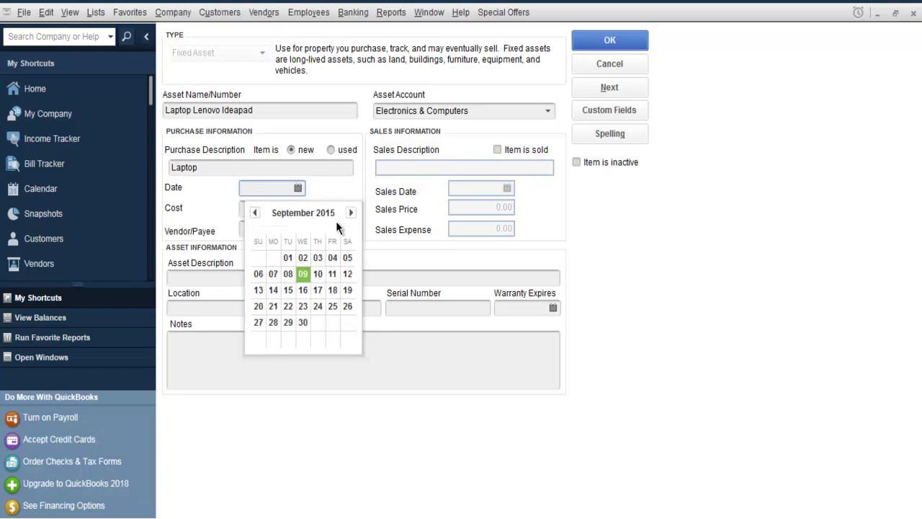
{"action": "left_click", "coordinate": [251, 216]}
{"action": "left_click", "coordinate": [250, 217]}
{"action": "left_click", "coordinate": [250, 216]}
{"action": "left_click", "coordinate": [251, 216]}
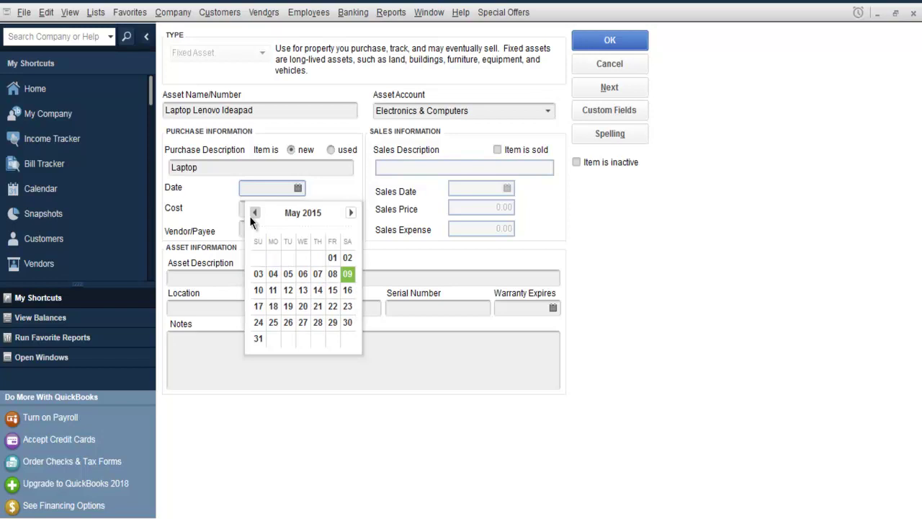
{"action": "left_click", "coordinate": [251, 216]}
{"action": "left_click", "coordinate": [250, 216]}
{"action": "left_click", "coordinate": [251, 216]}
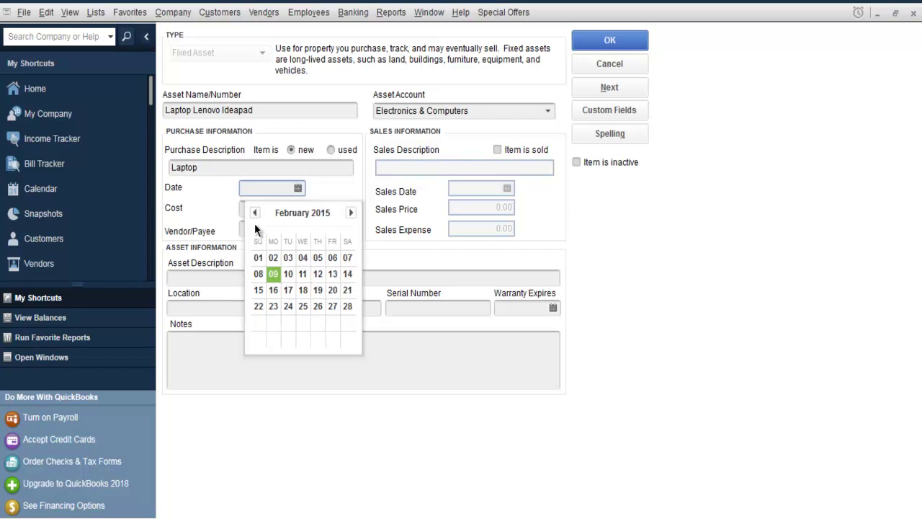
{"action": "left_click", "coordinate": [254, 214]}
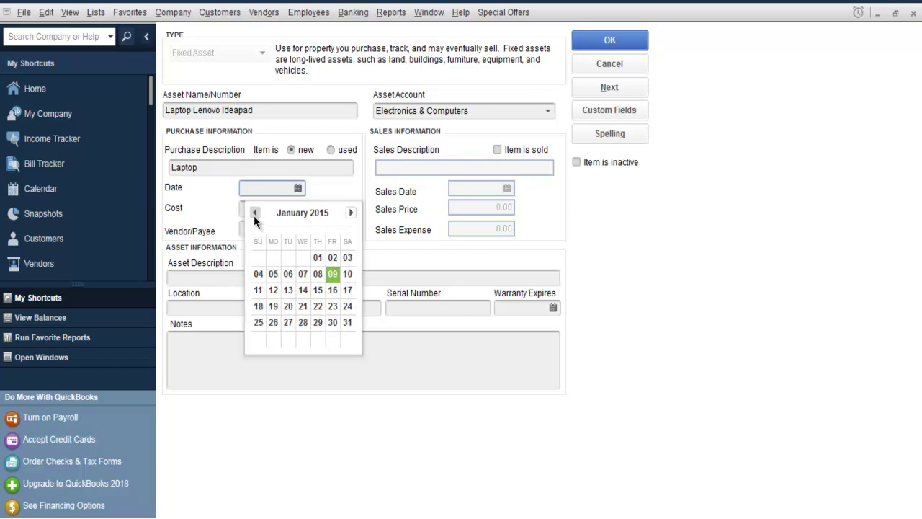
{"action": "left_click", "coordinate": [318, 290]}
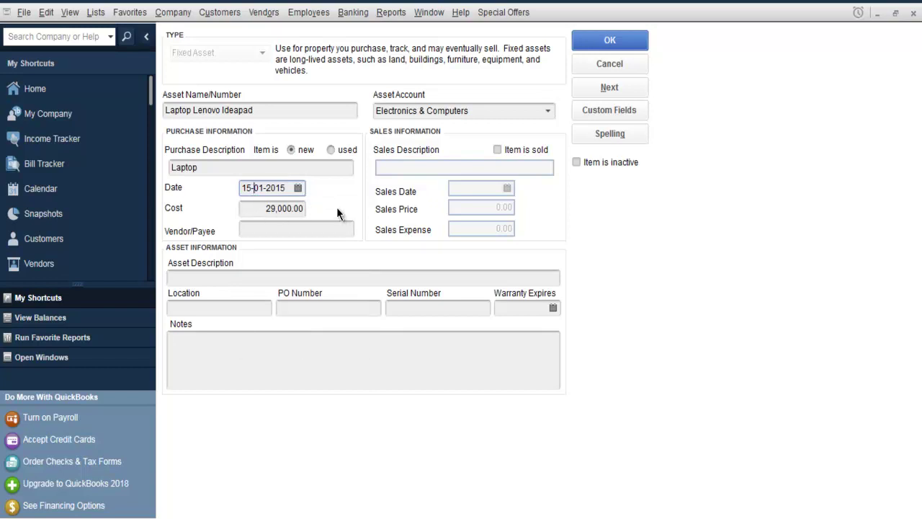
{"action": "left_click", "coordinate": [603, 43]}
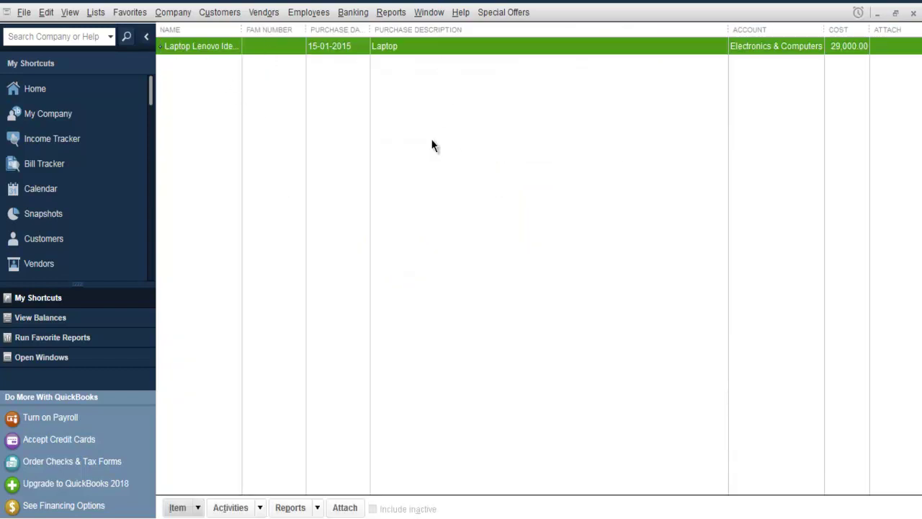
Step: Review the saved Laptop Lenovo Ideapad item and the available item actions, and close the Fixed Asset Item List
{"action": "double_click", "coordinate": [253, 46]}
{"action": "left_click", "coordinate": [591, 64]}
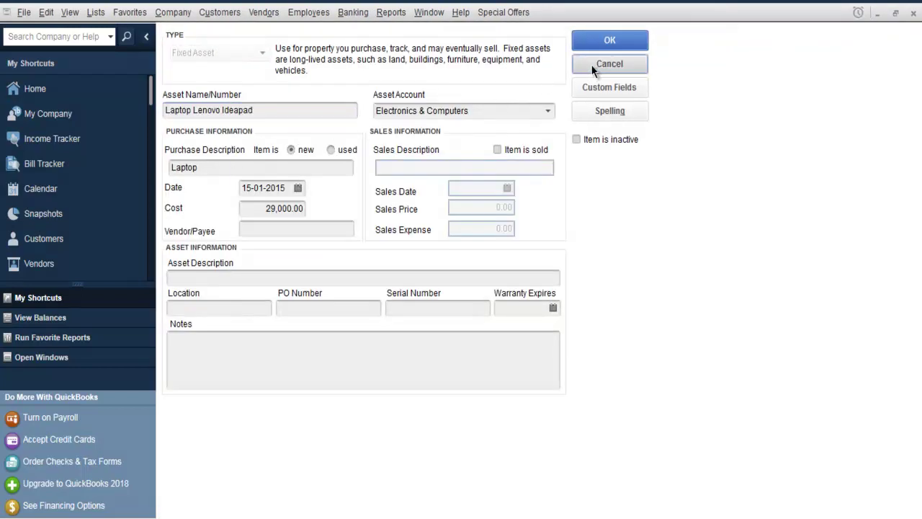
{"action": "left_click", "coordinate": [187, 508]}
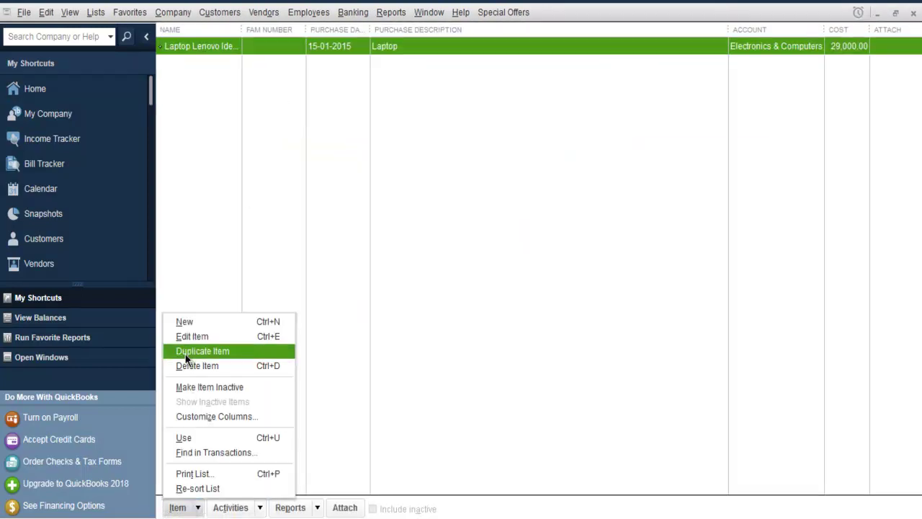
{"action": "left_click", "coordinate": [323, 99]}
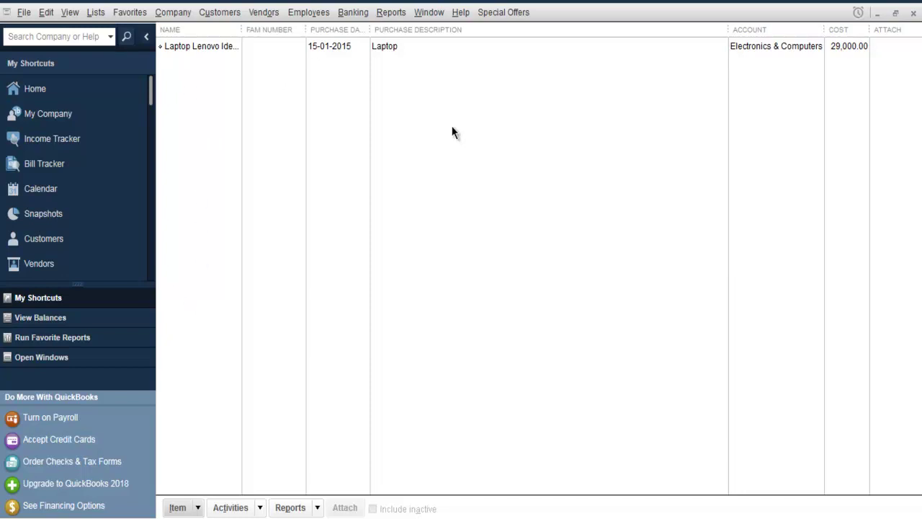
{"action": "left_click", "coordinate": [913, 14]}
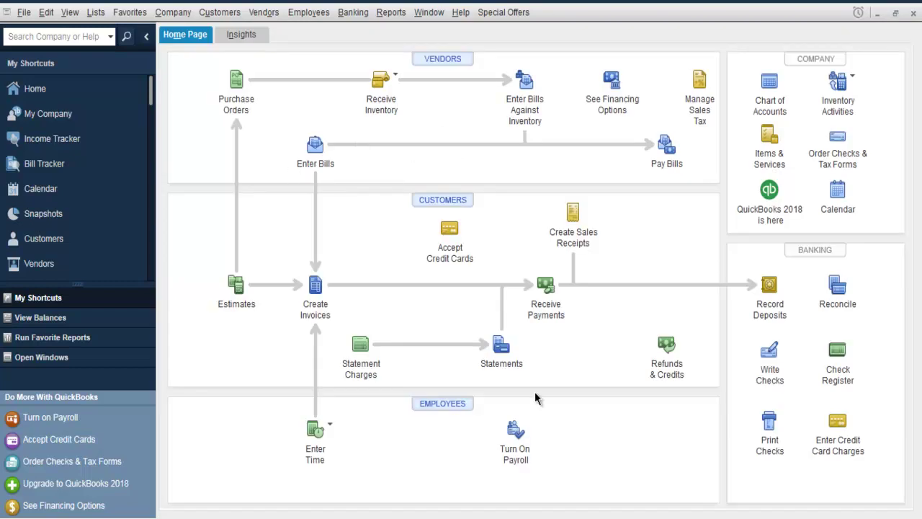